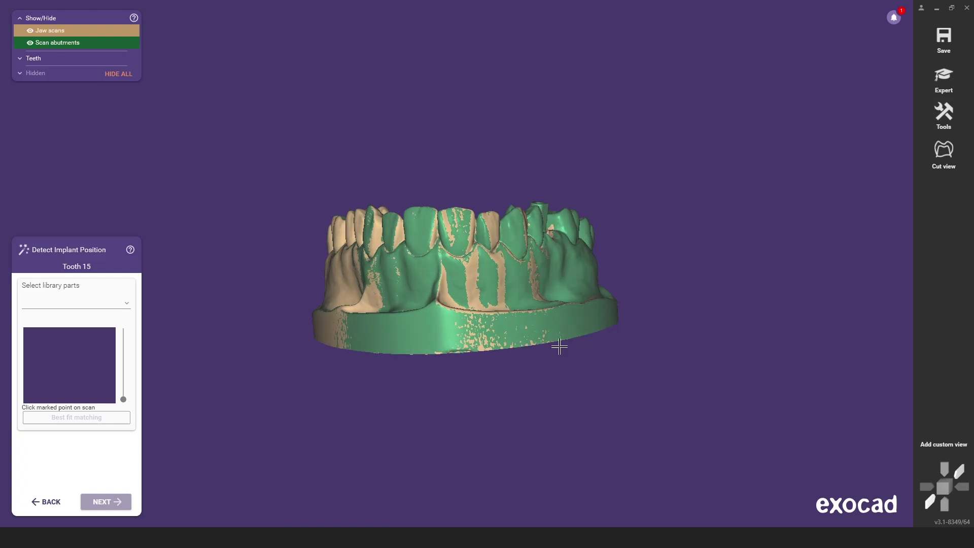
- Tilt the jaw scan to a higher oblique view and zoom in on the tooth 15 scan abutment
right_drag(560, 348, 561, 349)
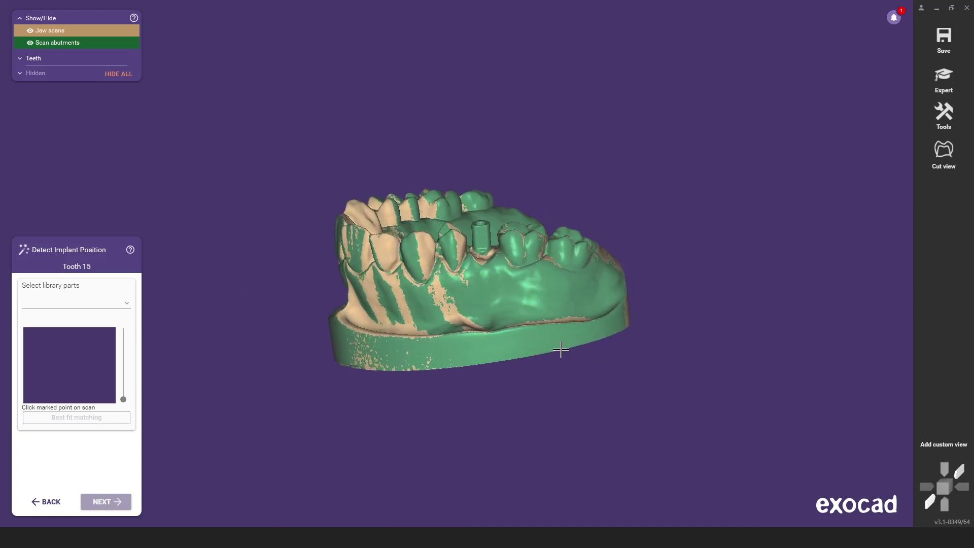
scroll(485, 235, up, 5)
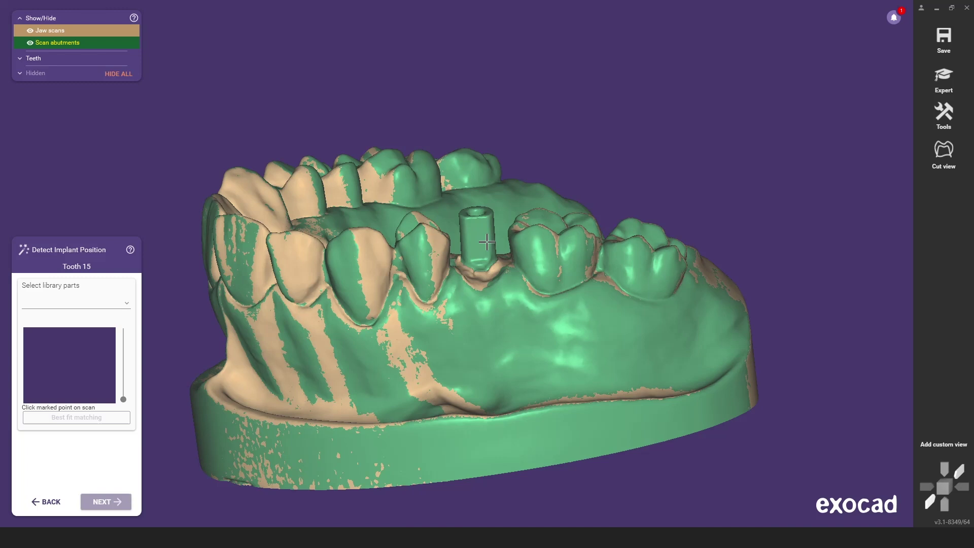
- Select the Camlog Titanium-base CAD/CAM library, Crown type, and the CAMLOG 3.8 Ti-base part
click(127, 303)
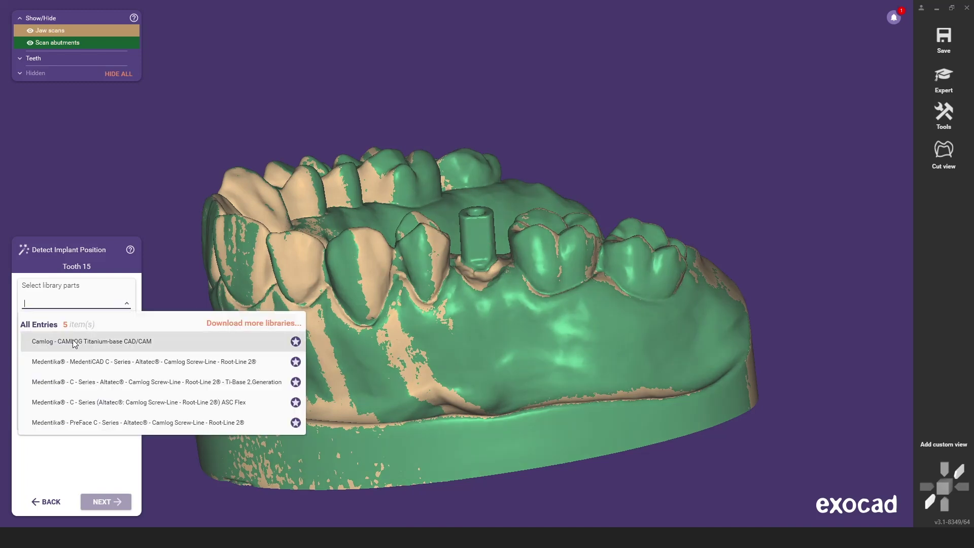
click(157, 342)
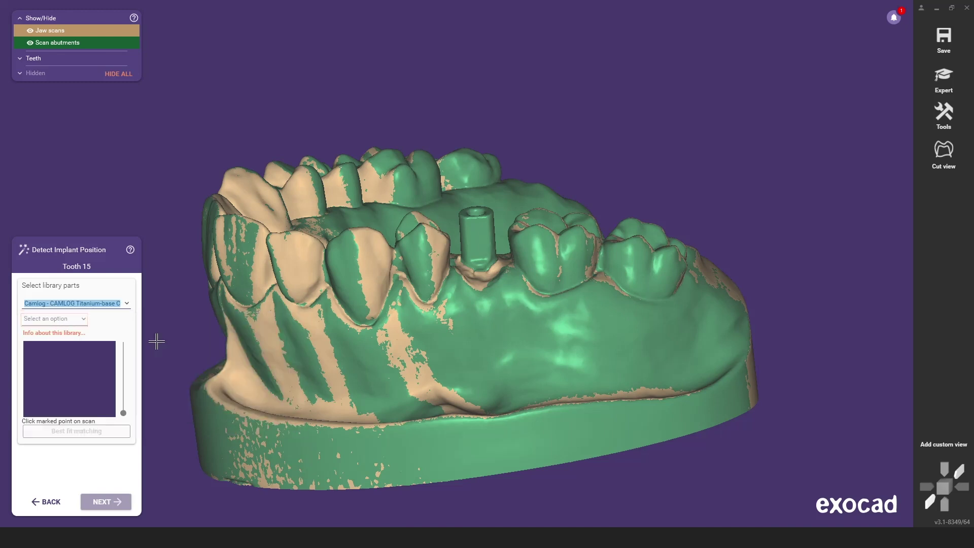
click(75, 319)
click(68, 337)
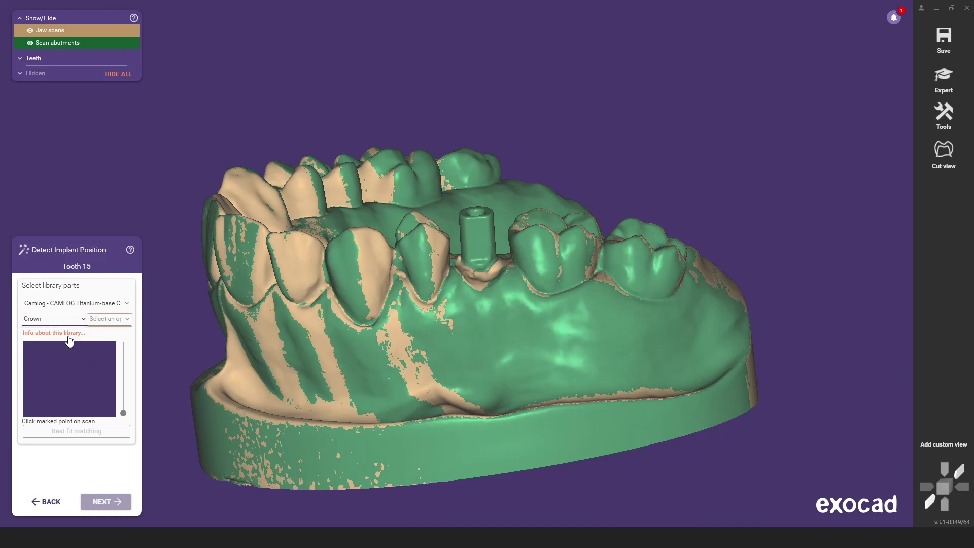
click(126, 320)
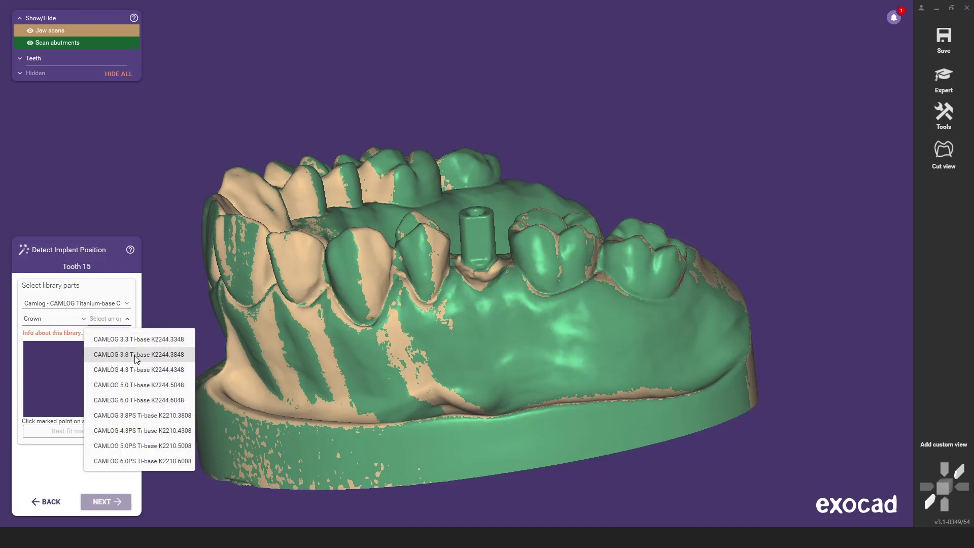
click(172, 357)
- Mark the matching point and best-fit the CAMLOG 3.8 Ti-base onto the scan abutment, rerunning after trimming
click(477, 224)
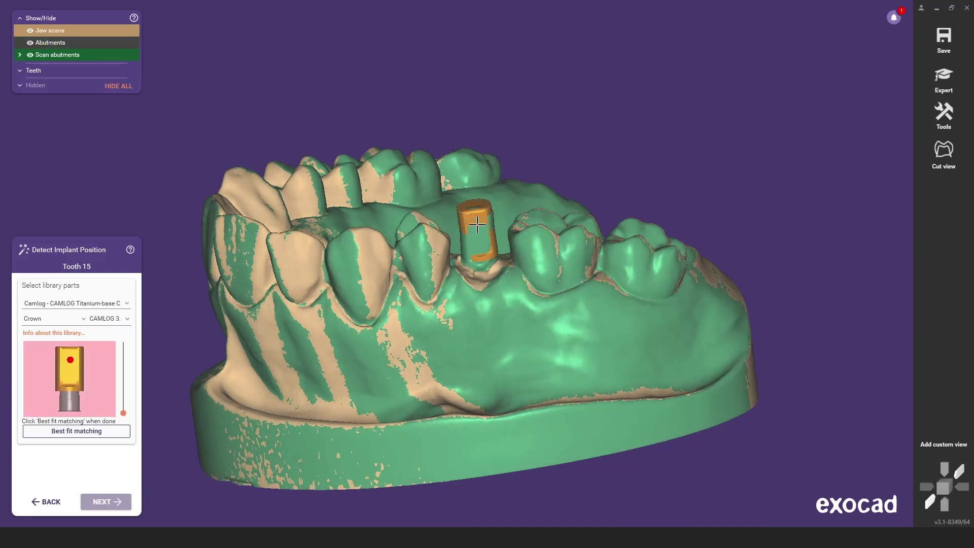
click(87, 434)
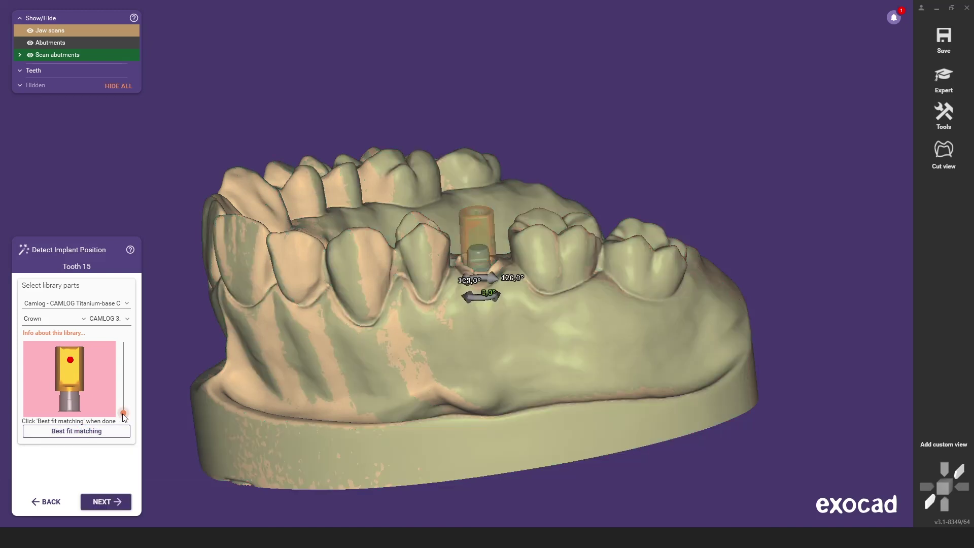
drag(122, 413, 122, 370)
click(98, 434)
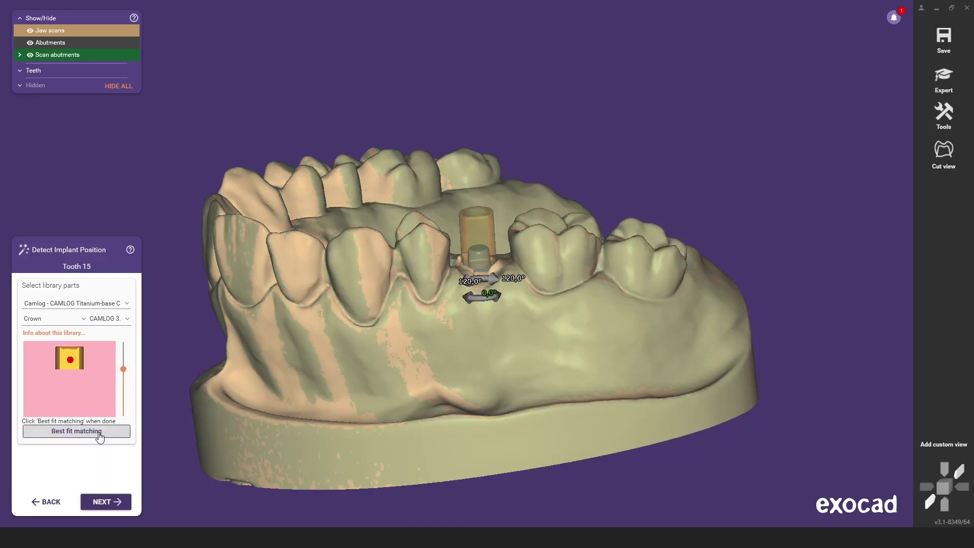
- Check the aligned abutment from above, then advance to the emergence profile step
right_drag(477, 284, 484, 328)
scroll(484, 329, up, 2)
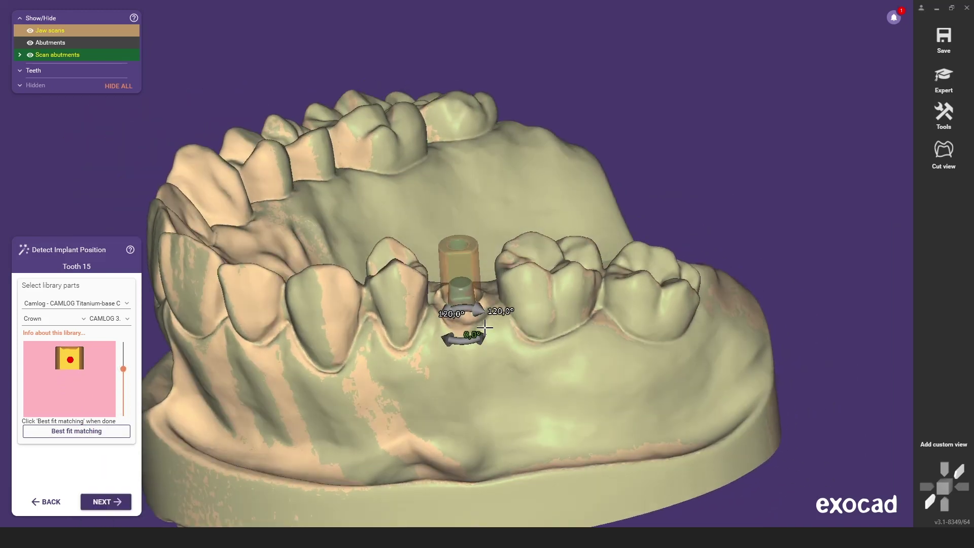
scroll(466, 264, up, 5)
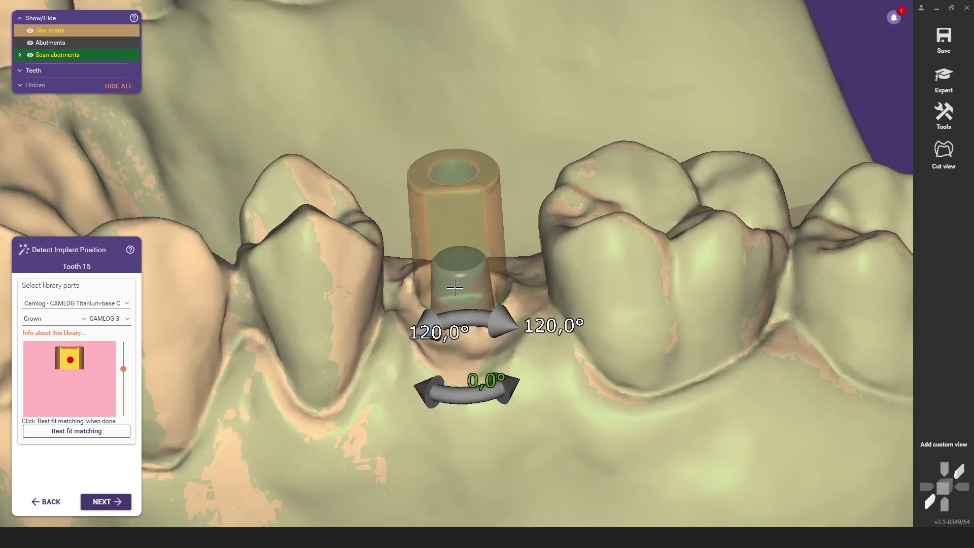
scroll(455, 287, down, 5)
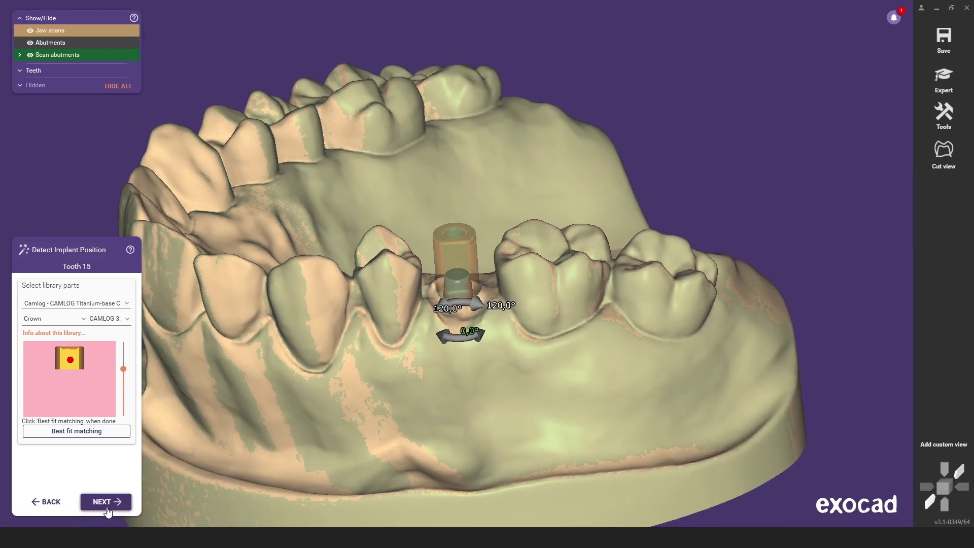
click(107, 506)
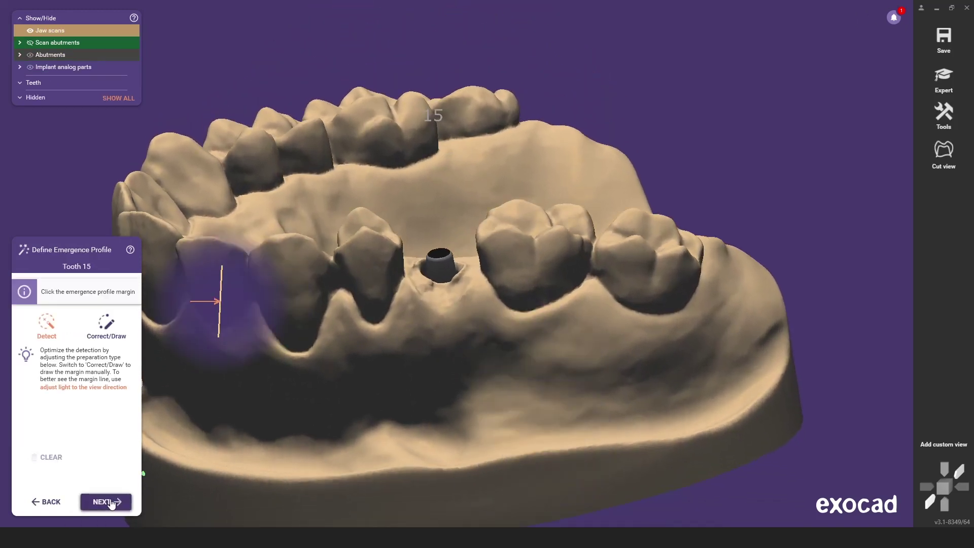
- Accept the emergence profile, then hide the crown and jaw scans to inspect the implant parts
click(111, 502)
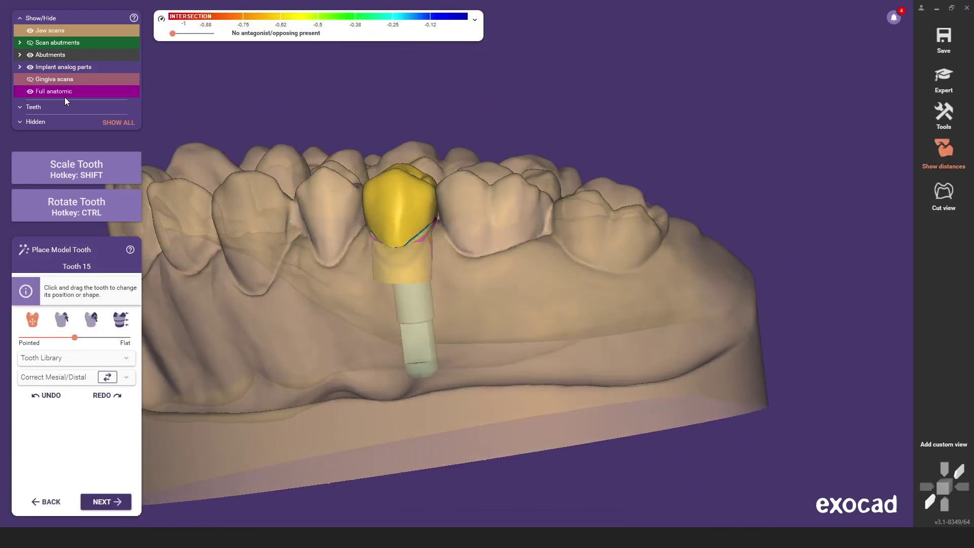
click(30, 91)
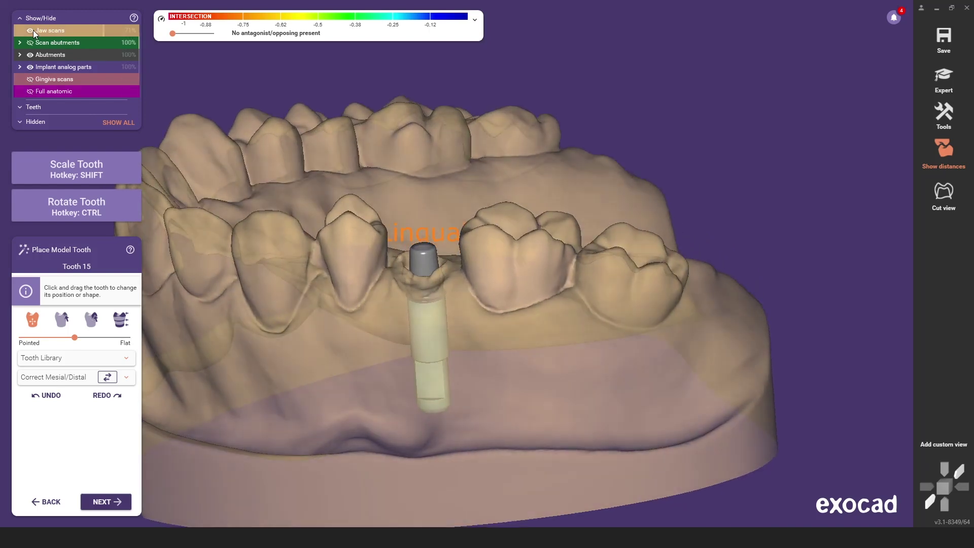
click(32, 30)
scroll(446, 309, up, 6)
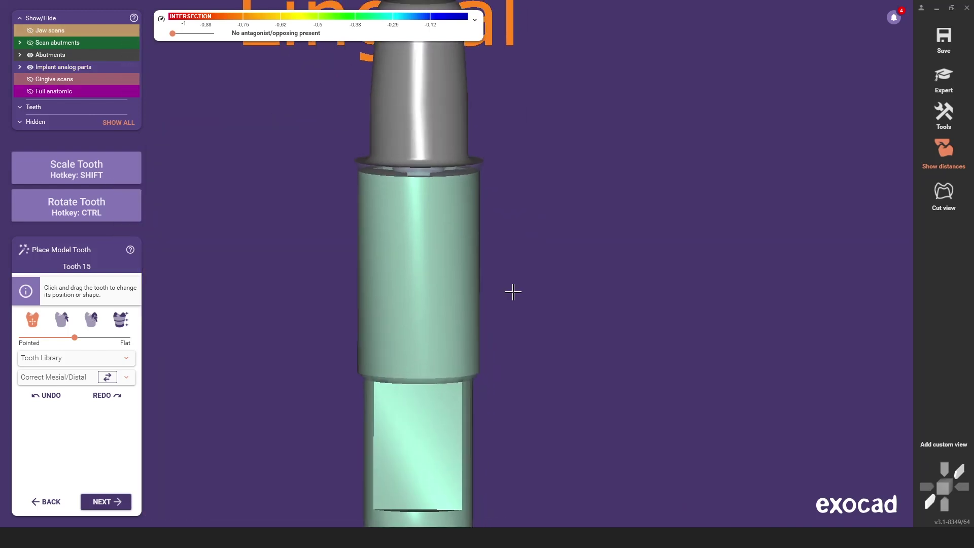
scroll(512, 291, down, 6)
- Show the crown and jaw scans again and switch to Expert mode with a side view
click(30, 92)
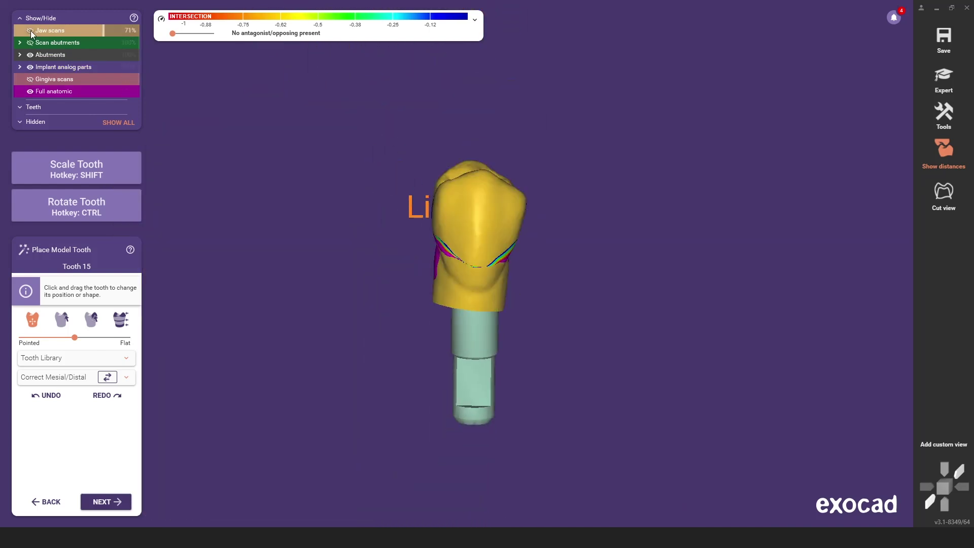
click(30, 31)
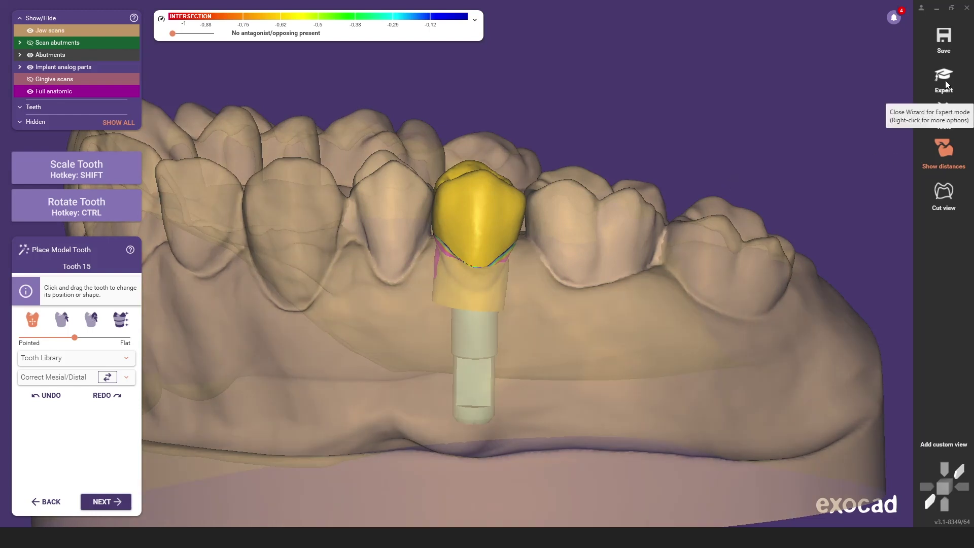
click(944, 81)
right_drag(624, 159, 512, 194)
- Open Switch Implant Connection for the tooth 15 crown and expand its abutment library list
click(512, 193)
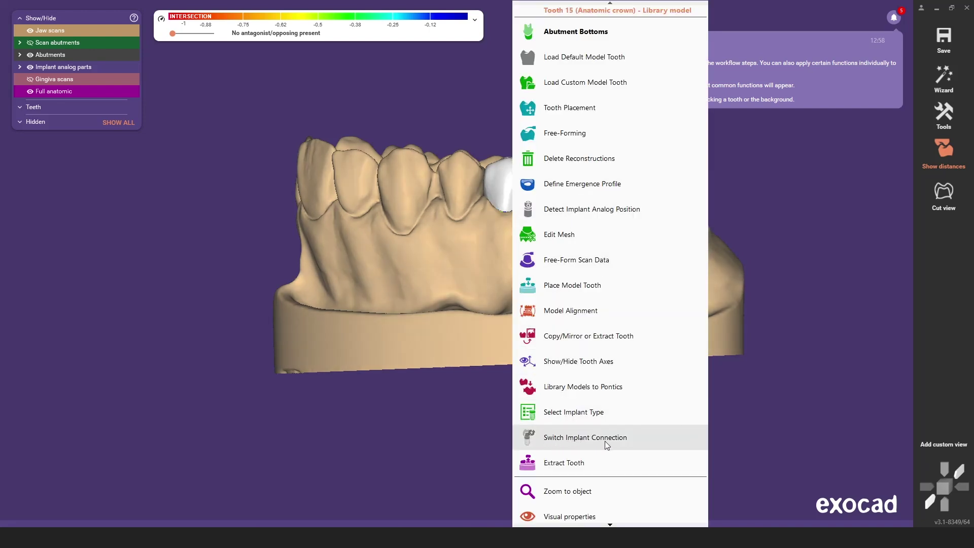
click(638, 440)
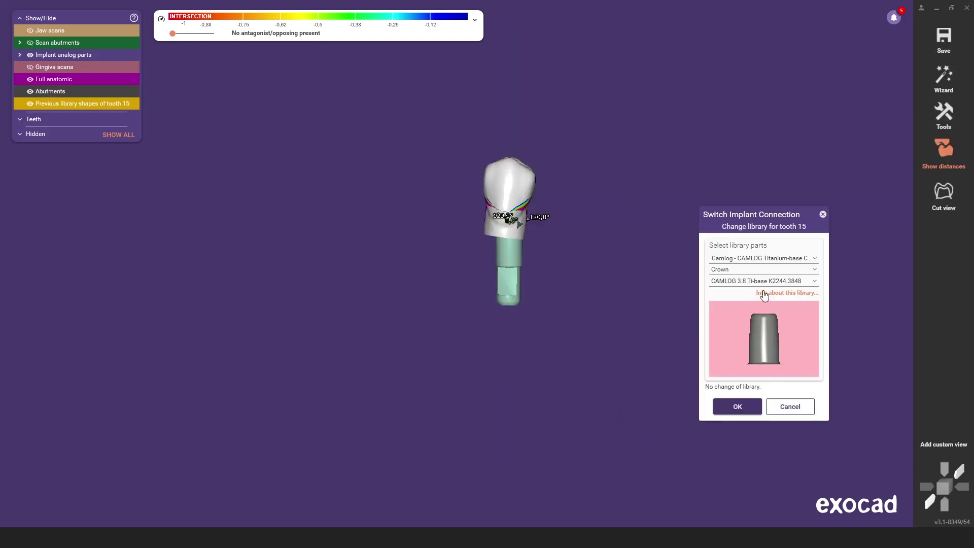
click(815, 259)
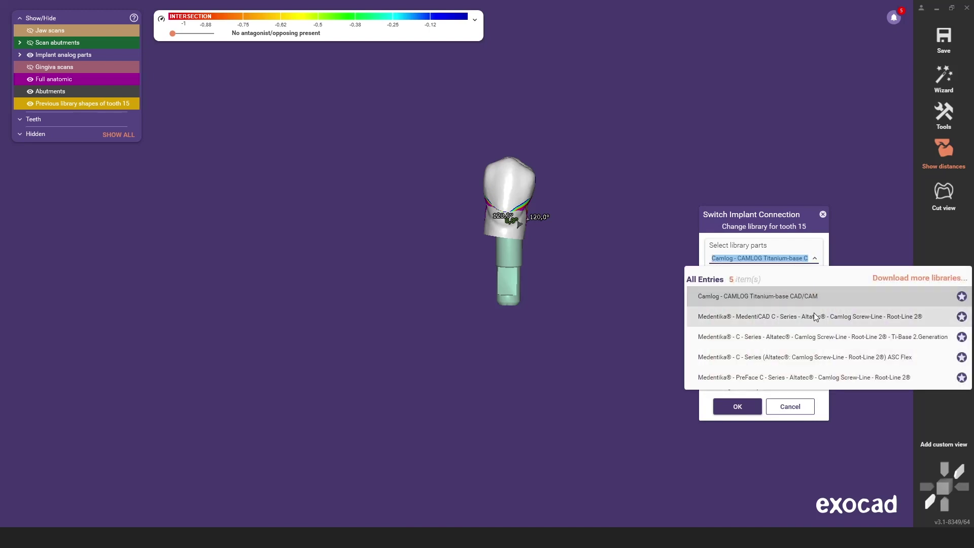
- Choose Medentika ASC Flex, part C1610-1-SC-4.5 D3.8 GH0.35, at a 24° angle
click(781, 358)
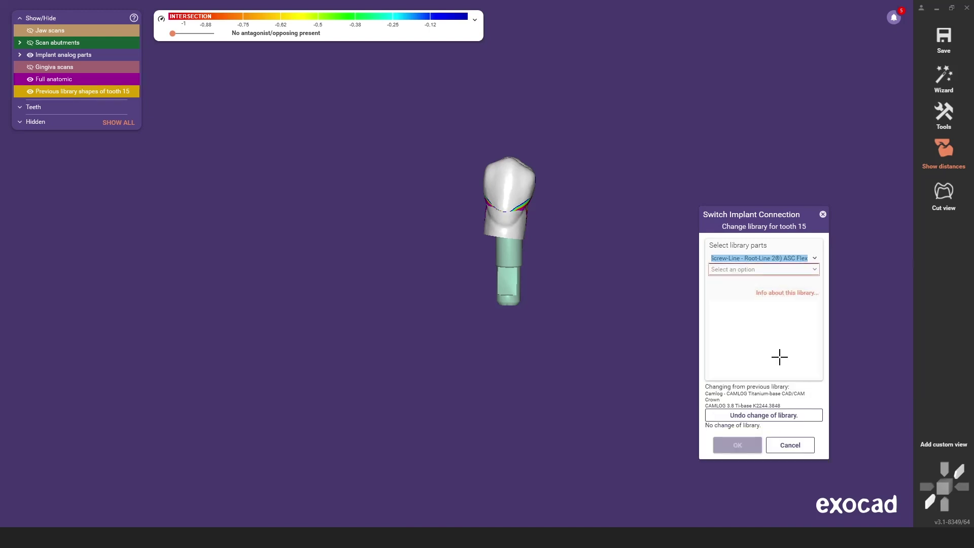
click(761, 269)
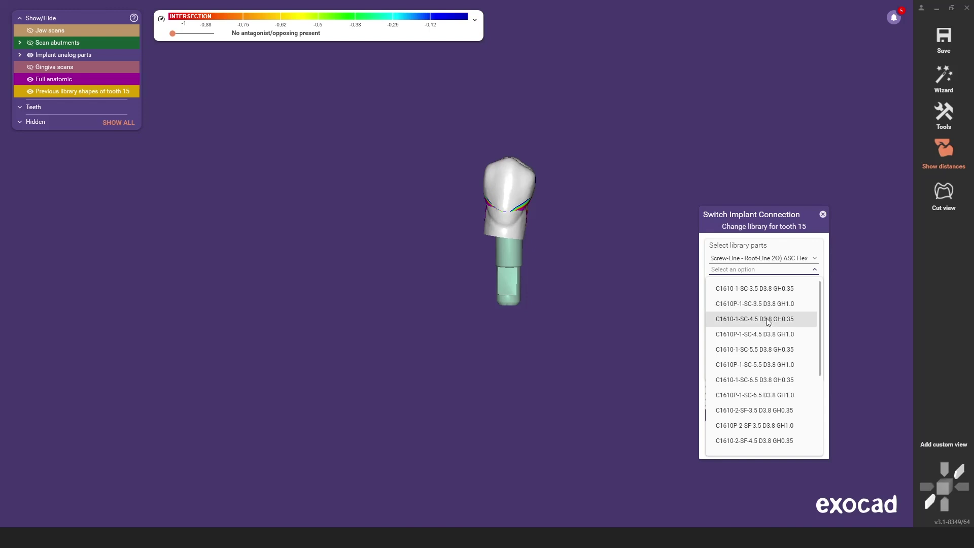
mouse_move(819, 333)
mouse_down()
mouse_move(816, 416)
mouse_move(817, 335)
mouse_up()
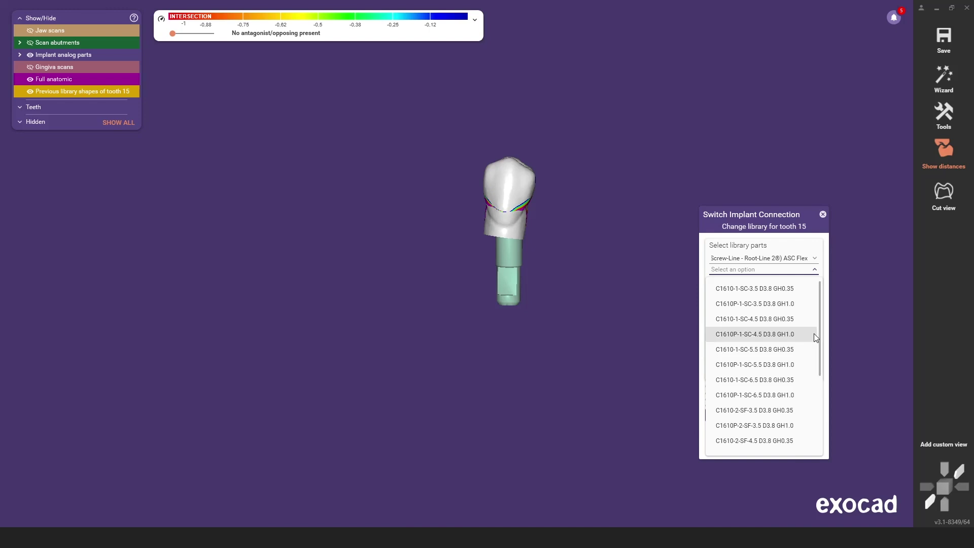
click(791, 320)
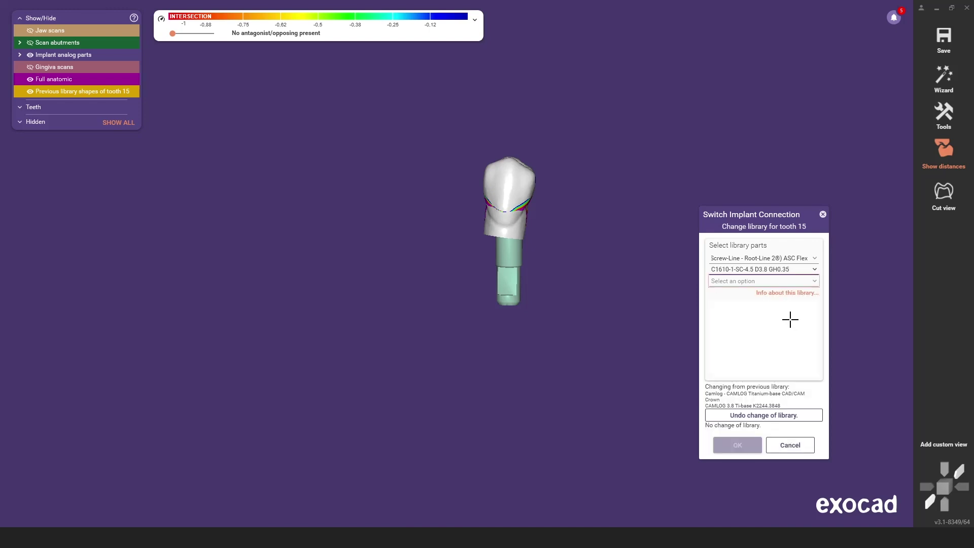
click(757, 282)
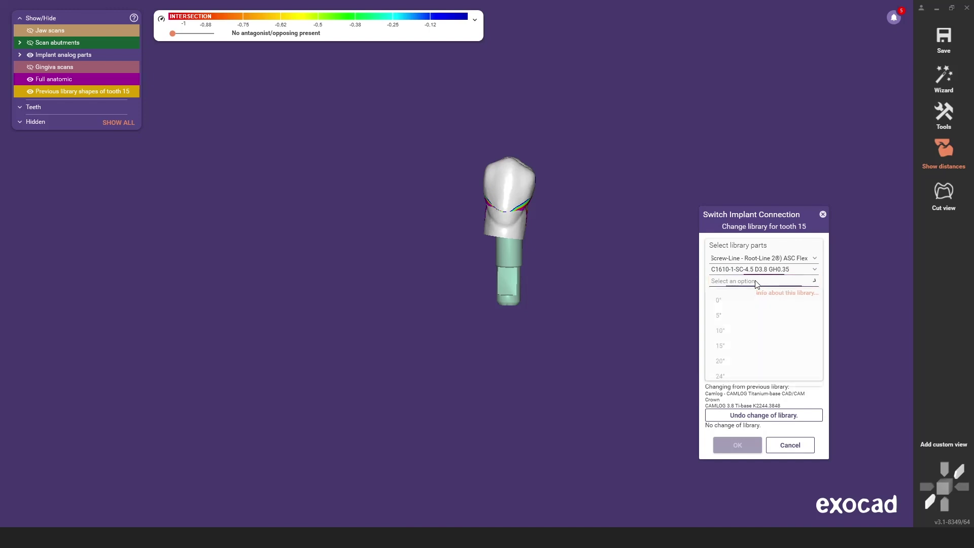
click(729, 376)
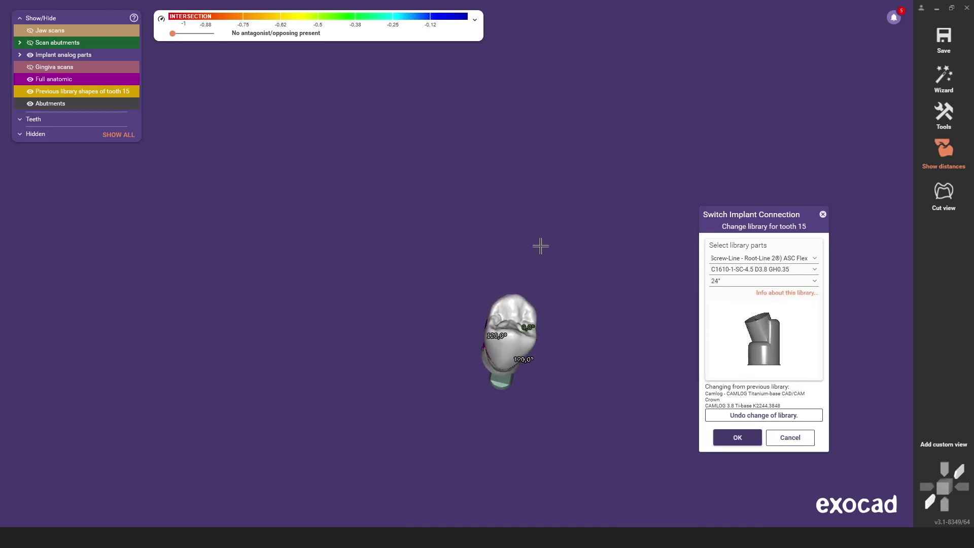
- Hide the crown and toggle the jaw scan to examine the 24° ASC Flex abutment up close
click(30, 79)
click(30, 31)
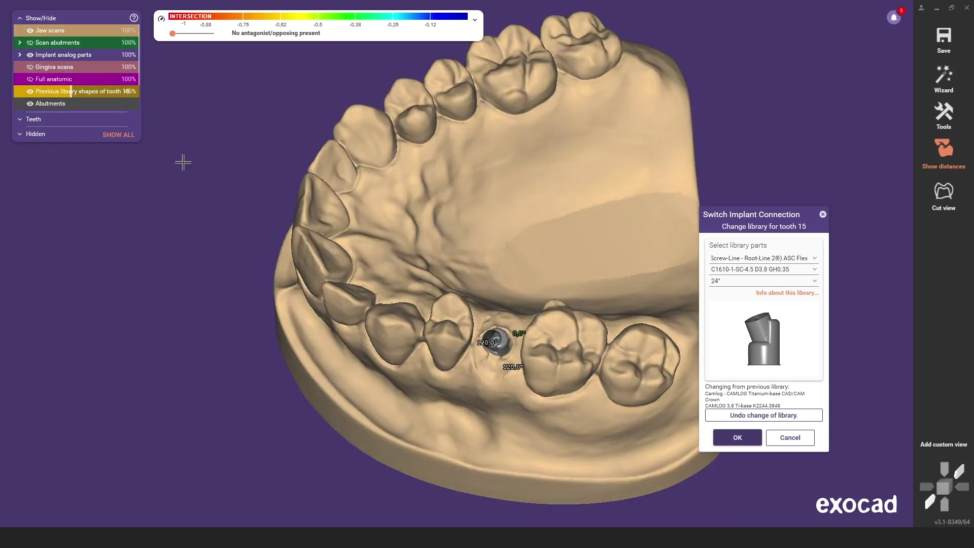
scroll(502, 364, up, 3)
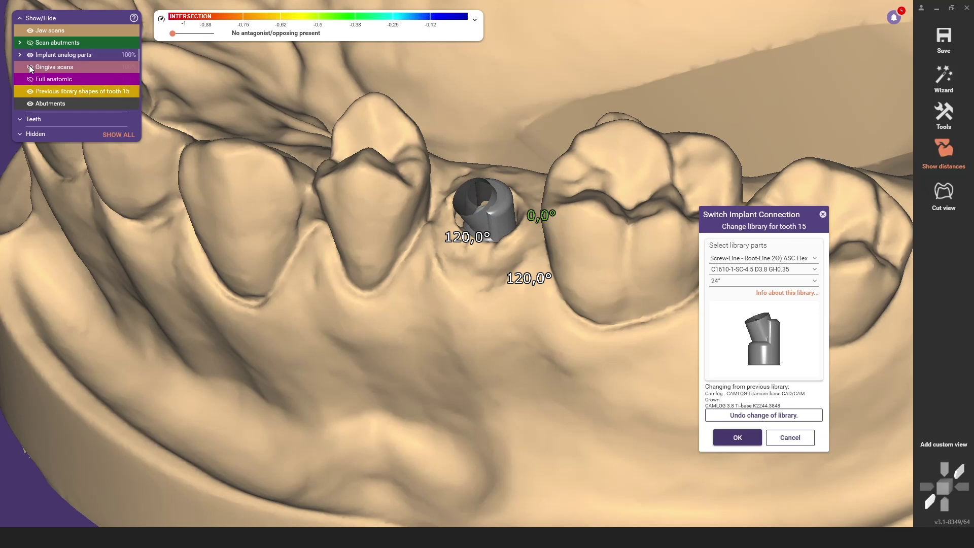
click(30, 31)
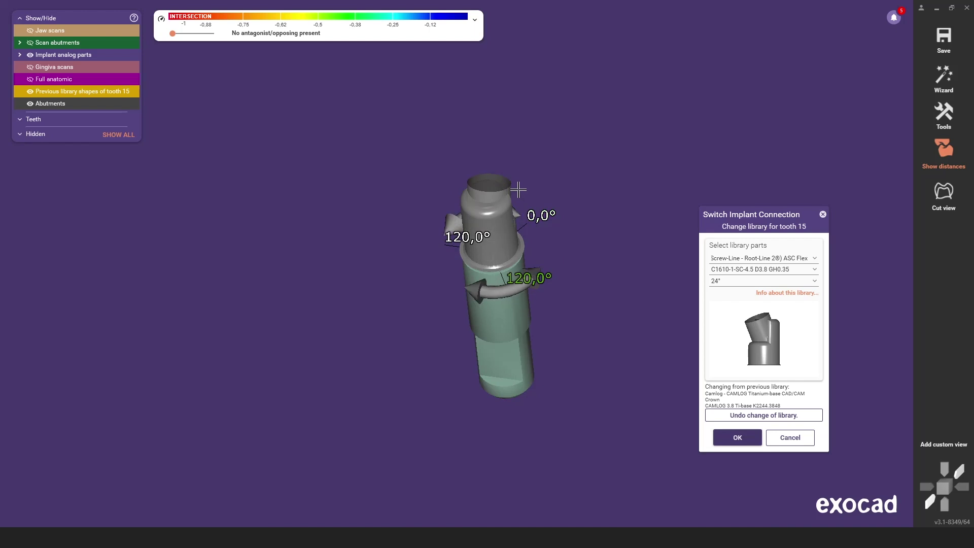
click(30, 30)
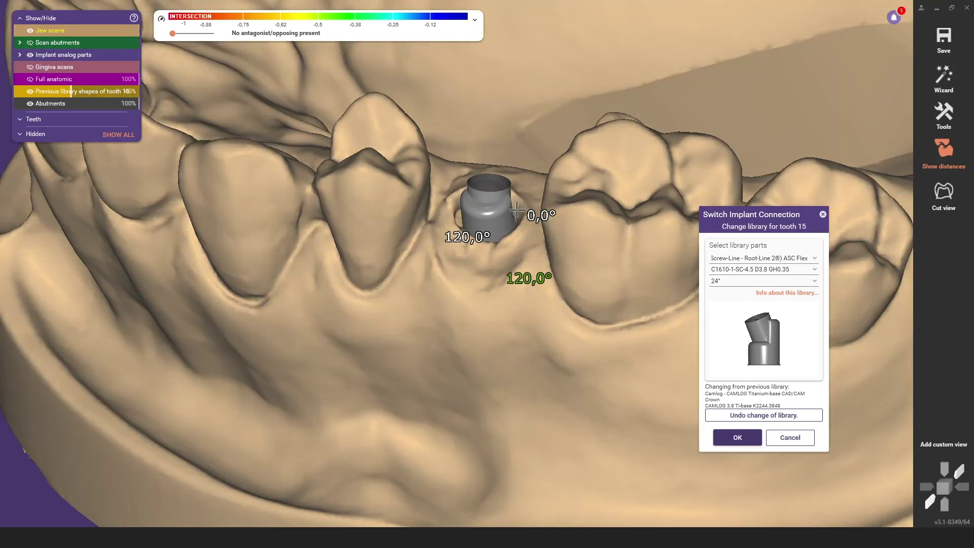
right_drag(456, 243, 532, 260)
- Show the crown and confirm the 24° ASC Flex part for tooth 15
click(30, 79)
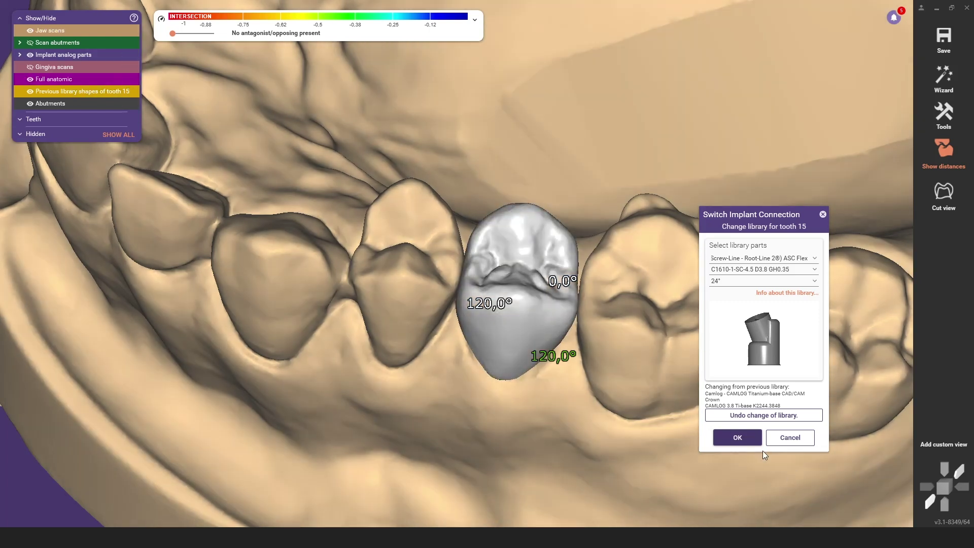
click(738, 437)
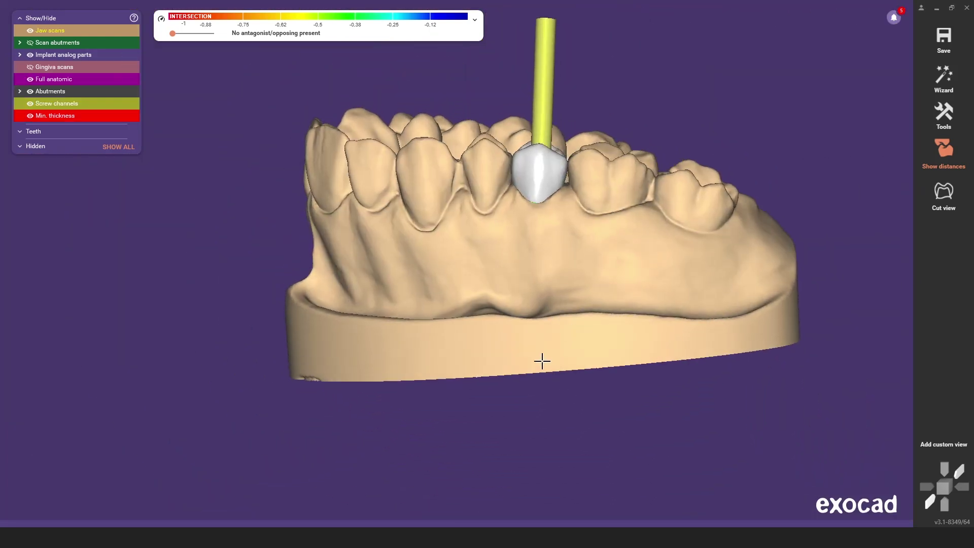
right_drag(542, 360, 538, 437)
scroll(489, 120, up, 6)
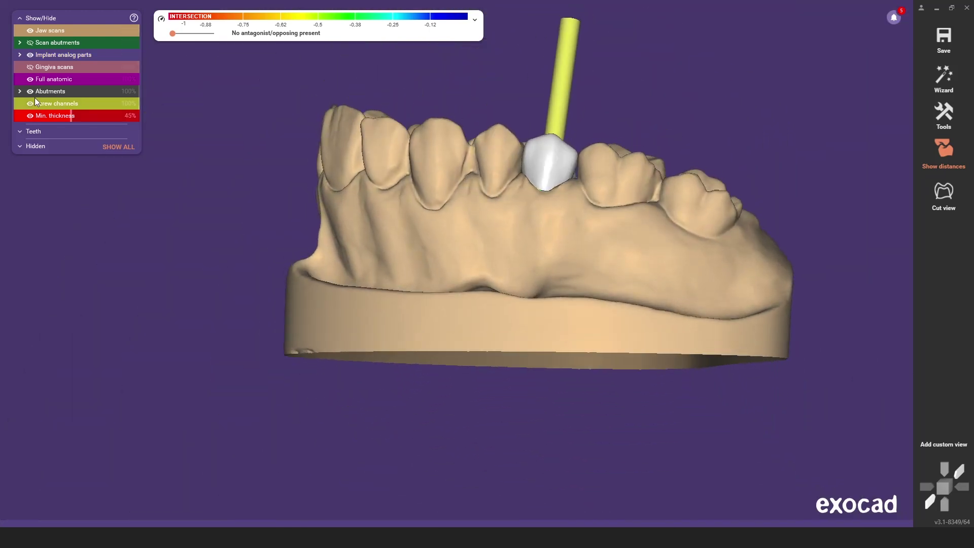
- Hide the full anatomic crown and jaw scans to view the implant and screw channel
click(30, 79)
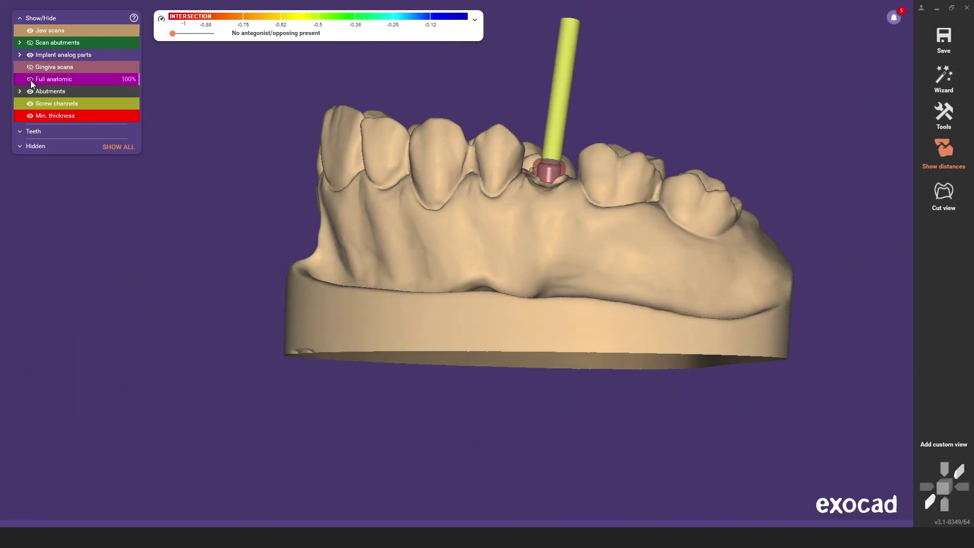
click(31, 30)
right_drag(570, 296, 565, 271)
scroll(578, 267, up, 5)
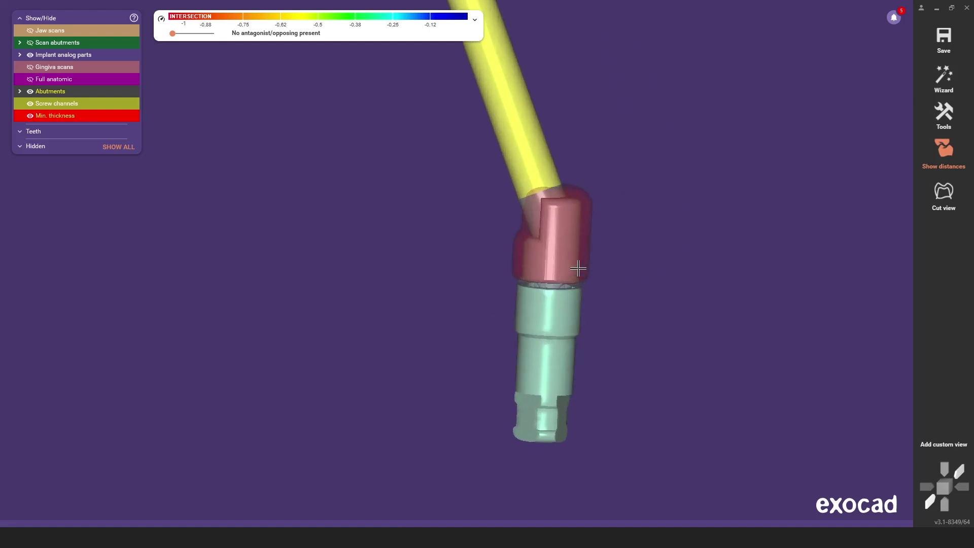
- Hide the abutment library geometry and thickness shell, set Ti-Base opacity to 100%, and return to the wizard
click(20, 55)
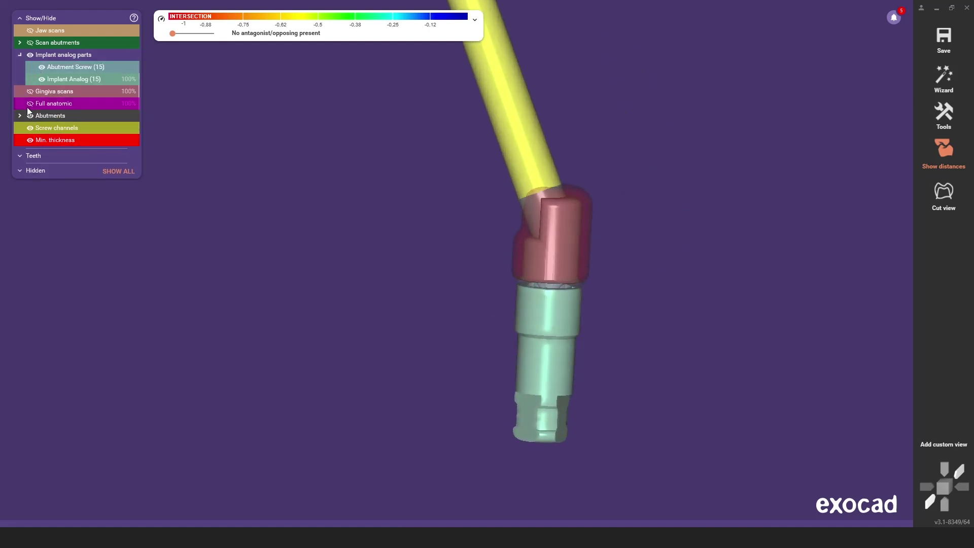
click(20, 115)
click(42, 128)
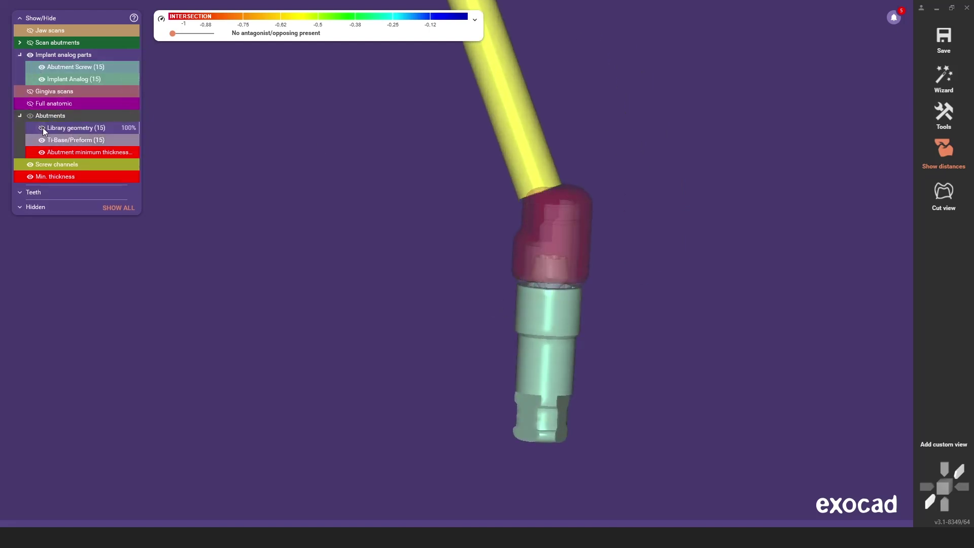
click(41, 152)
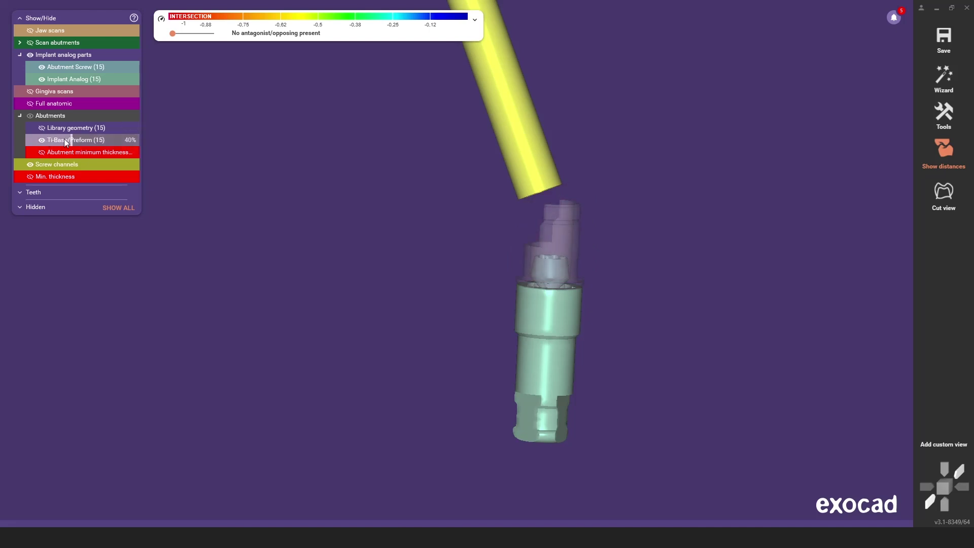
drag(63, 138, 133, 139)
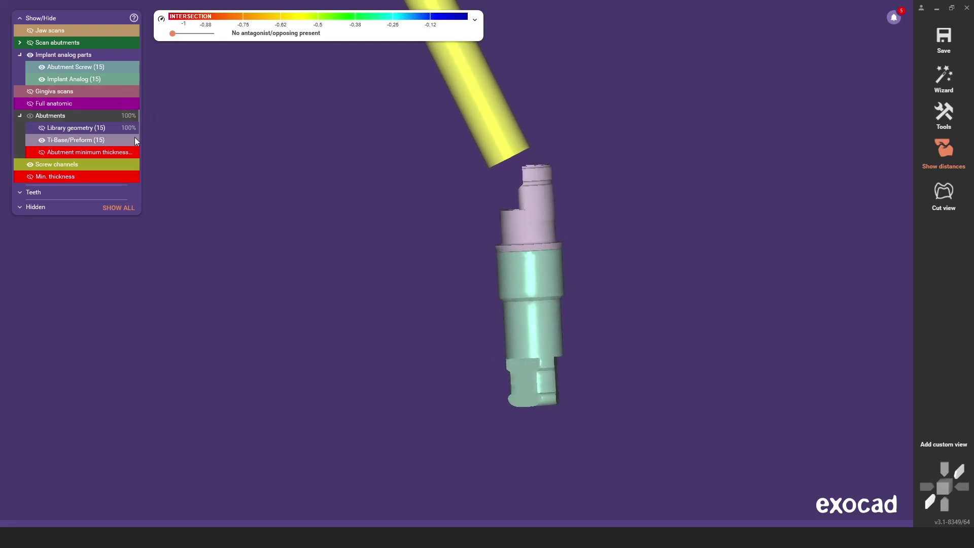
click(950, 82)
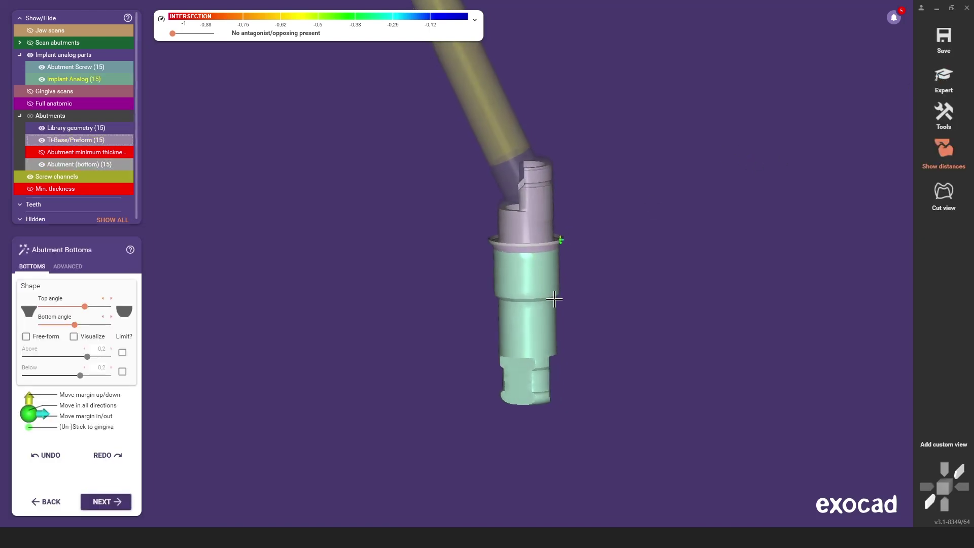
- Collapse the implant analog and abutment groups and show the crown and jaw scans again
click(20, 54)
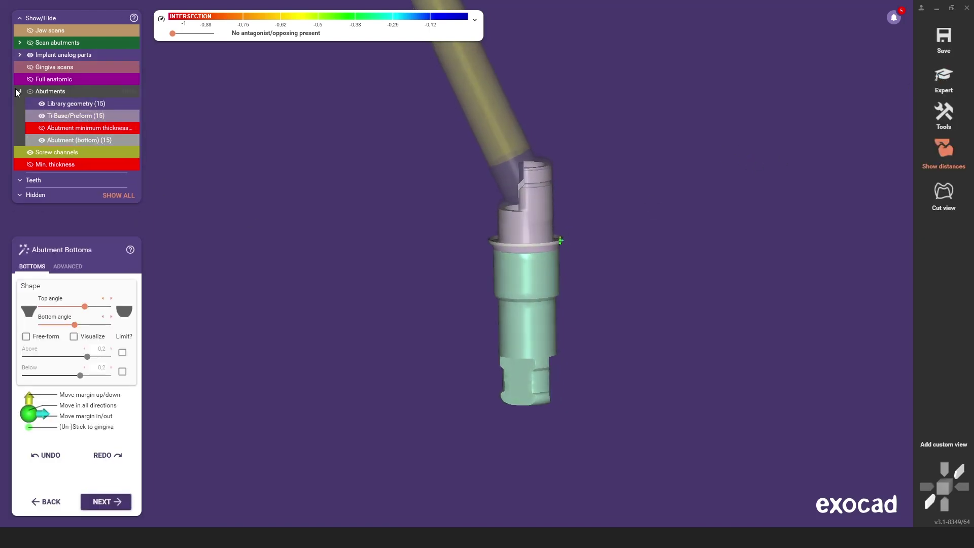
click(19, 92)
click(30, 79)
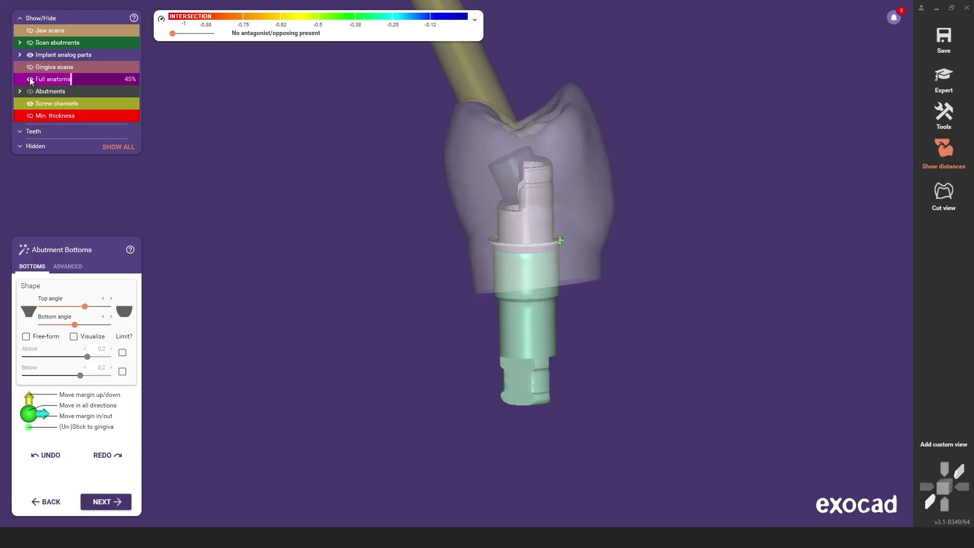
click(30, 31)
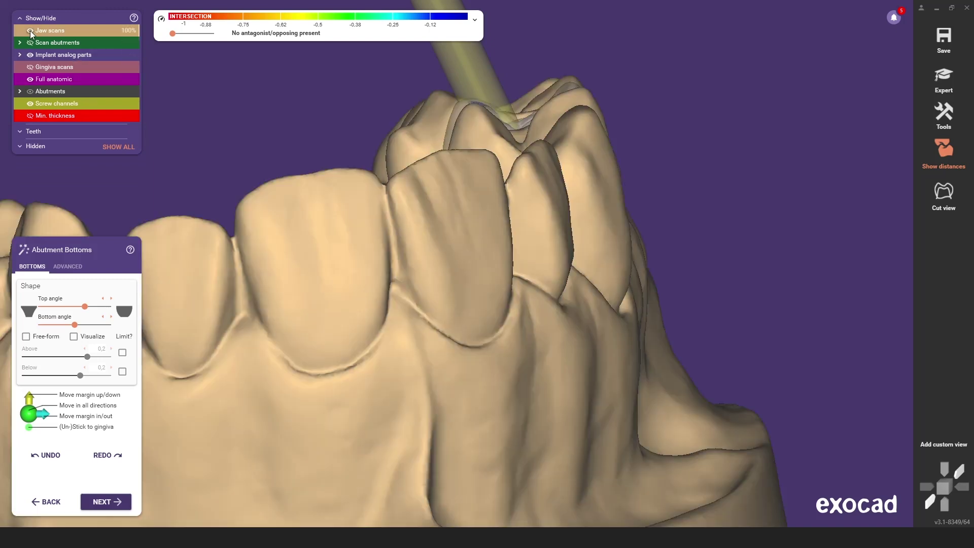
- Orbit to the tooth 15 abutment, show its minimum-thickness shell, and right-click the crown
right_drag(498, 250, 456, 315)
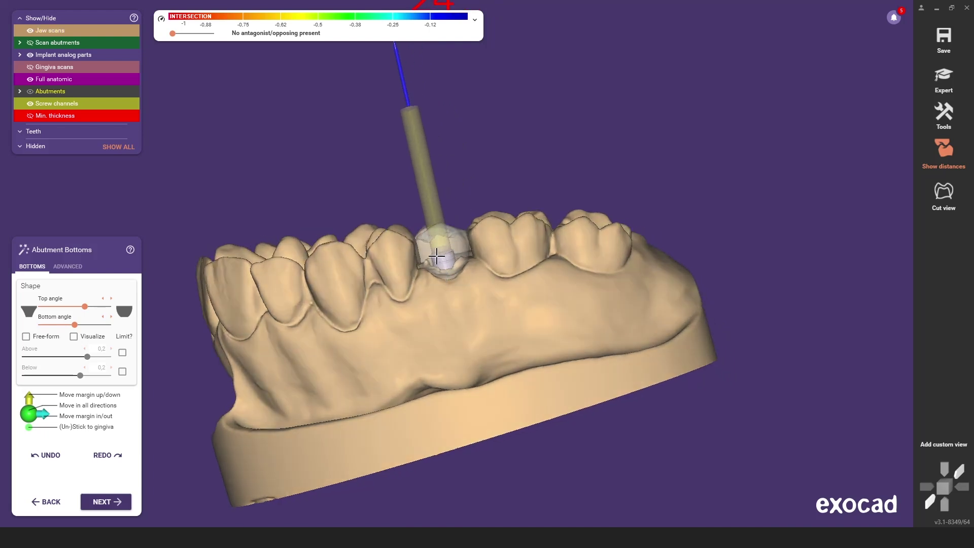
scroll(445, 254, up, 5)
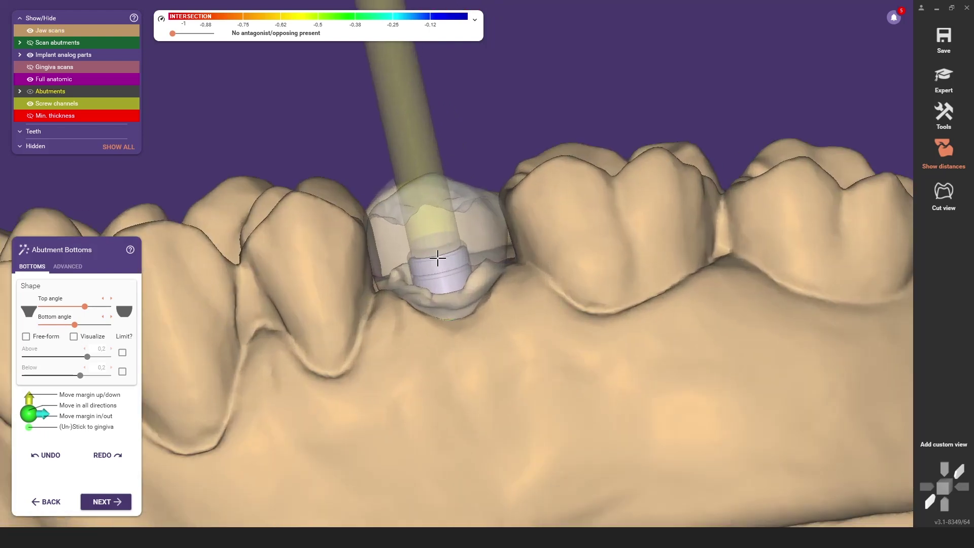
right_drag(449, 259, 518, 254)
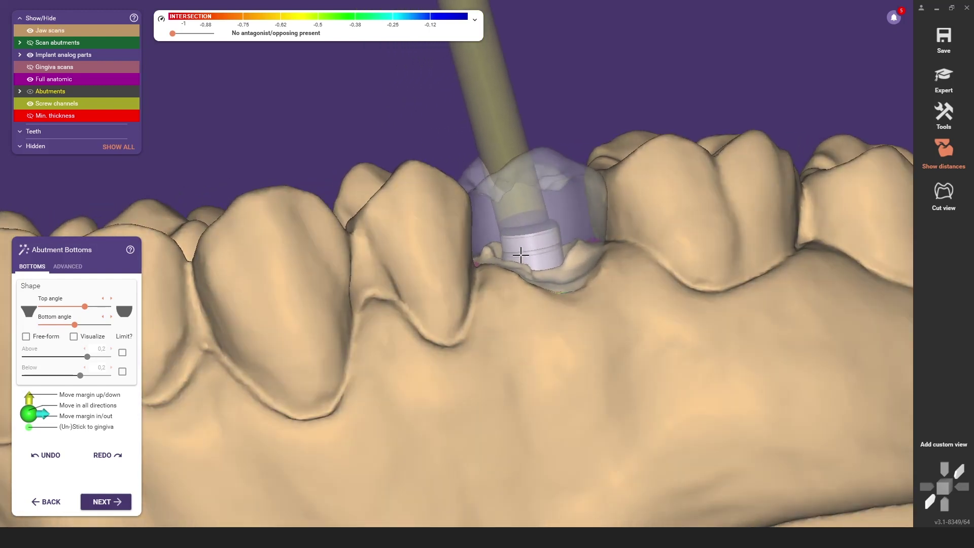
click(31, 117)
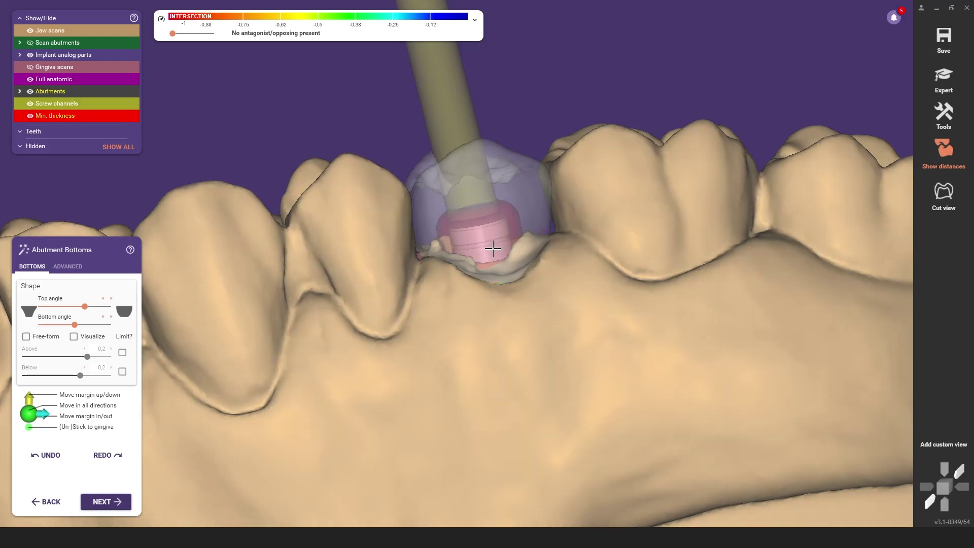
right_click(492, 249)
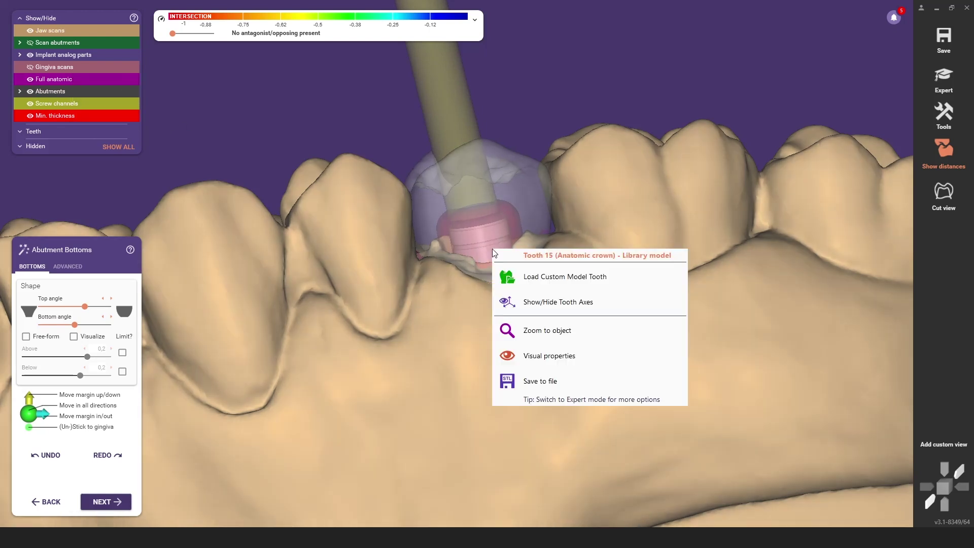
- In Expert mode, switch tooth 15 to part C1610-1-SC-5.5 D3.8 GH0.35 at 24° and apply it
click(932, 97)
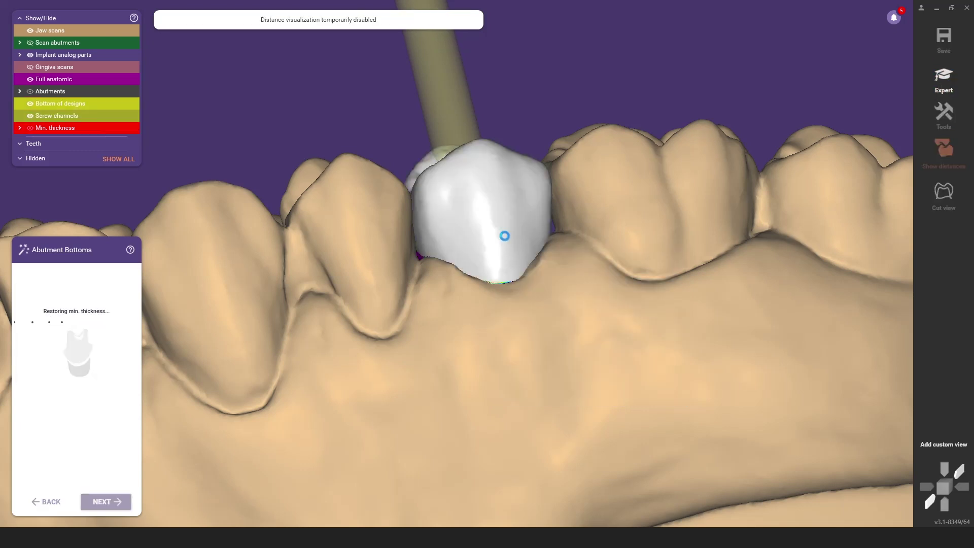
right_click(481, 239)
click(553, 435)
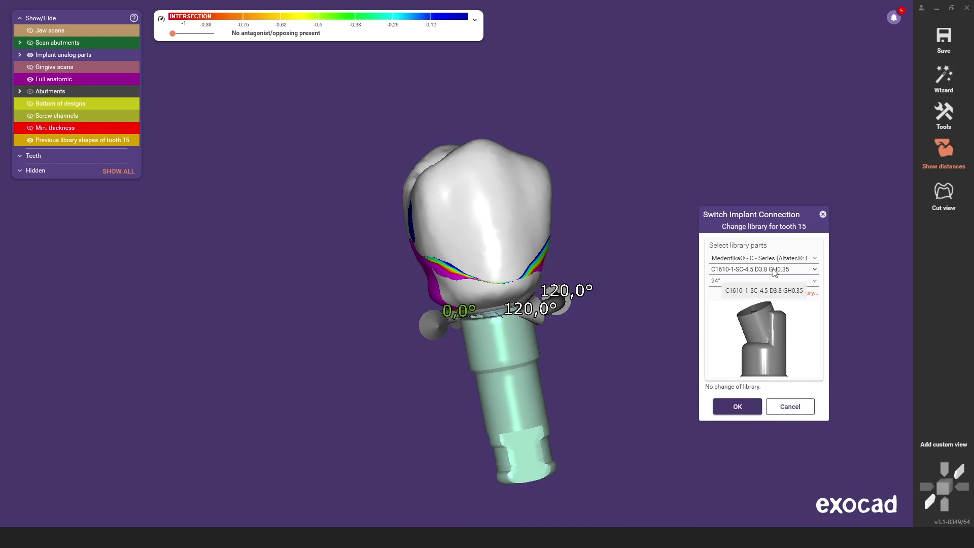
click(774, 270)
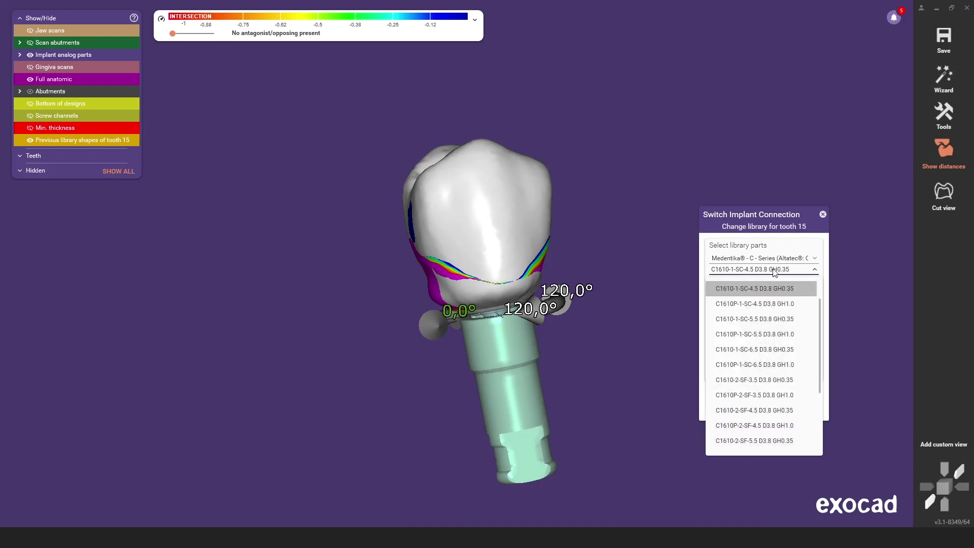
click(755, 318)
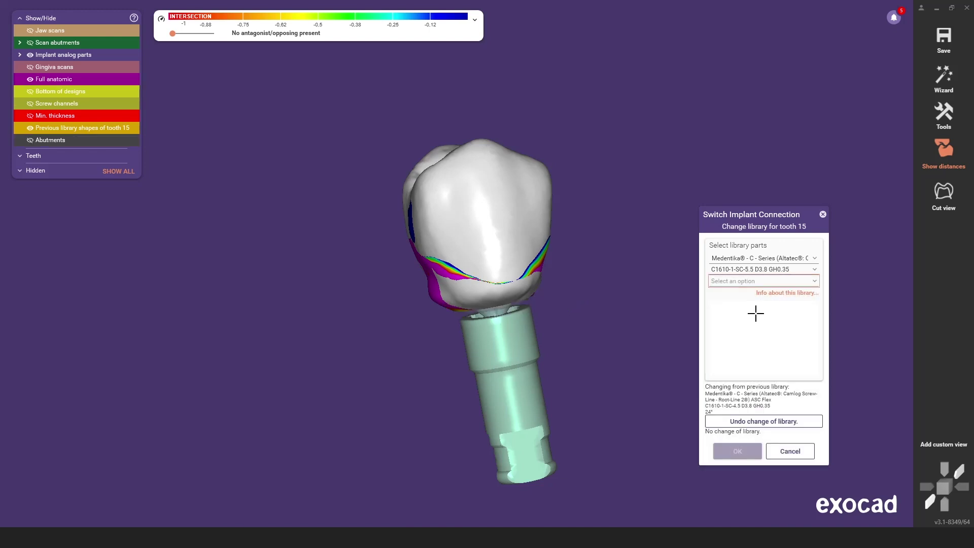
click(751, 281)
click(736, 375)
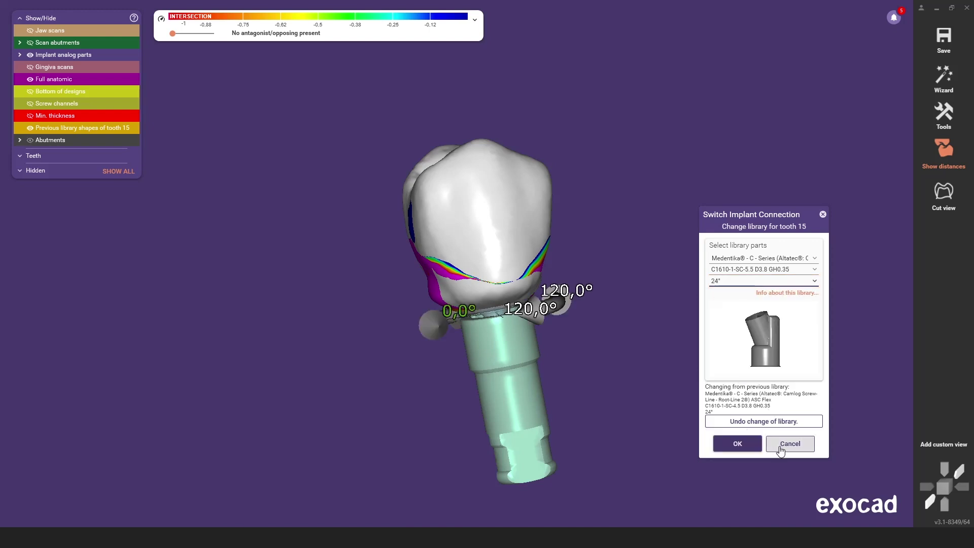
right_drag(616, 343, 594, 340)
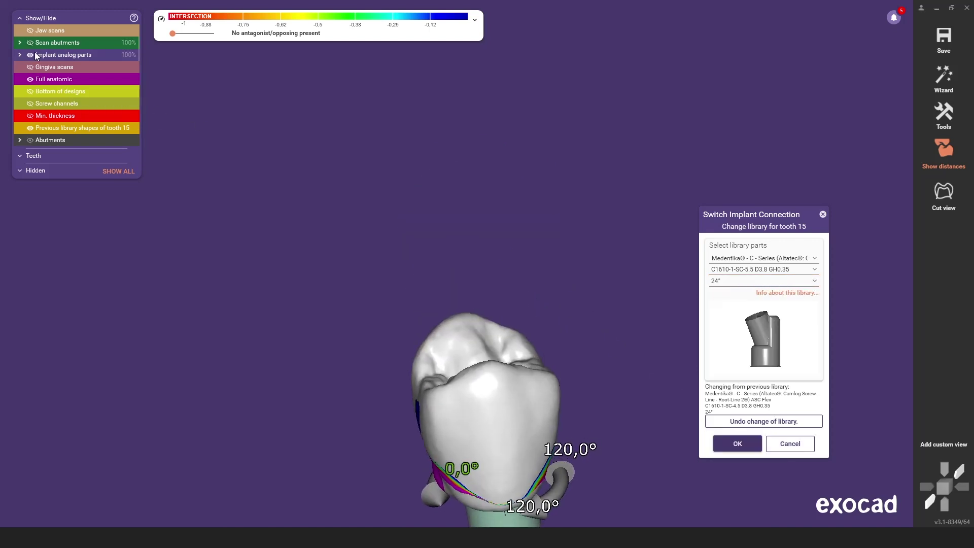
click(737, 443)
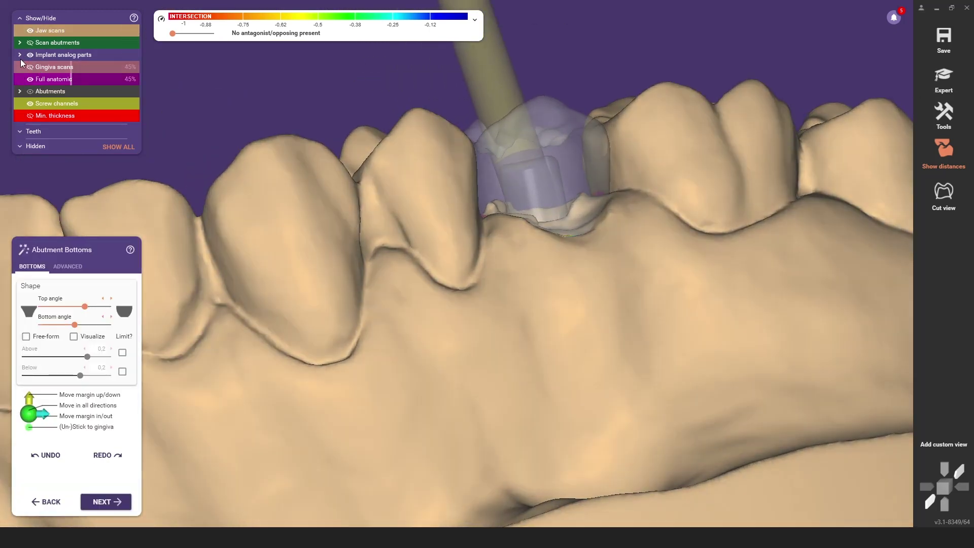
- Expand tooth 15's abutment parts, then advance past Abutment Bottoms and Free-Forming to Merge and Save
click(19, 92)
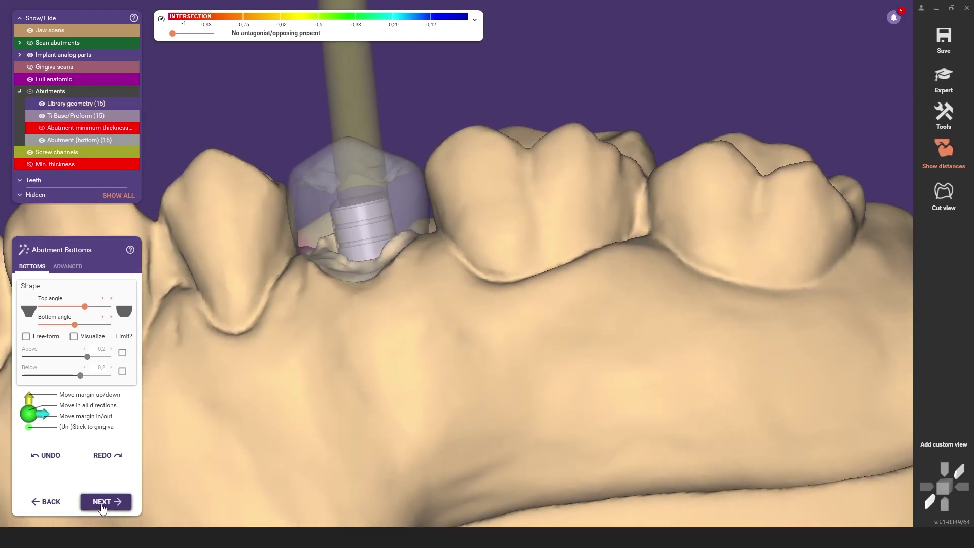
click(102, 503)
click(109, 504)
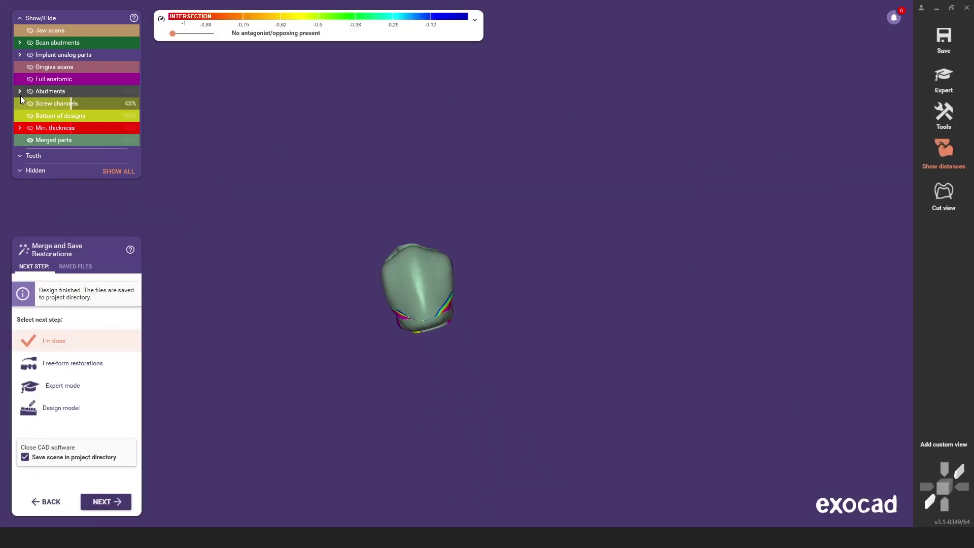
- Show jaw scans, Ti-Base/Preform, library geometry and full anatomic crown, hide merged parts, viewing from the cheek side
click(30, 31)
click(20, 91)
click(41, 115)
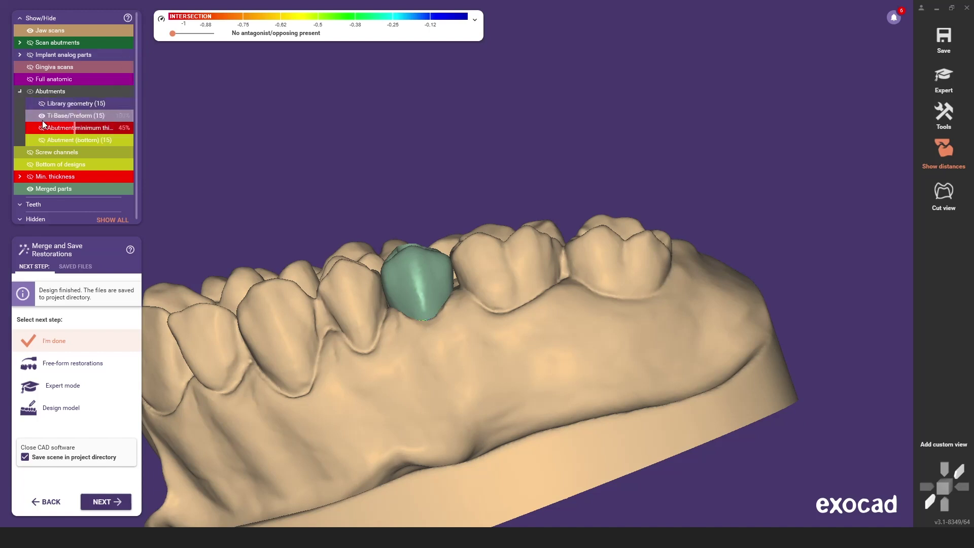
click(42, 104)
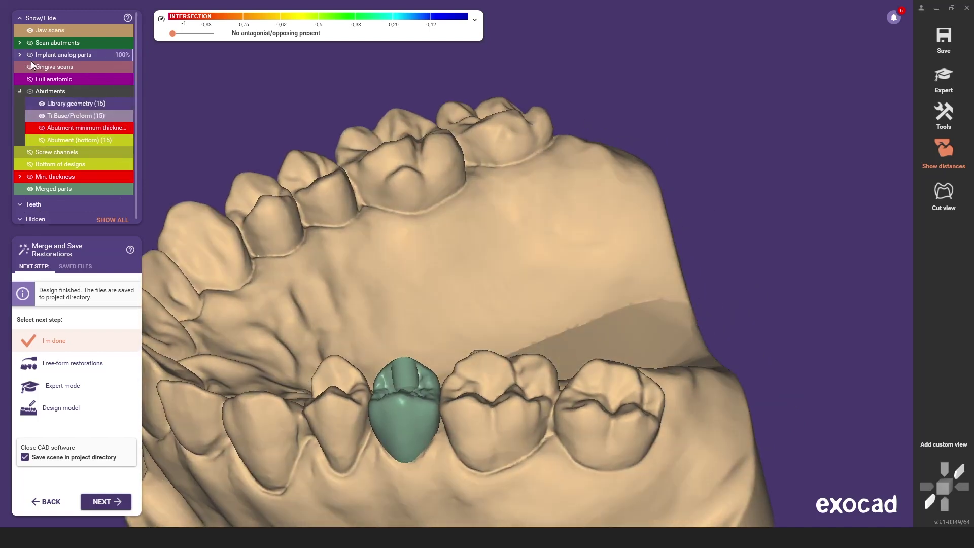
click(29, 79)
click(29, 189)
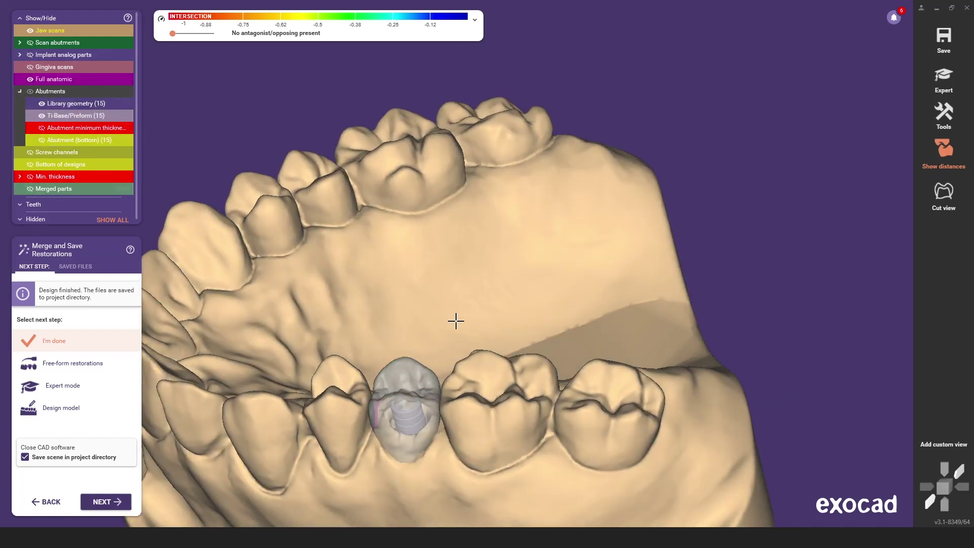
right_drag(455, 319, 314, 335)
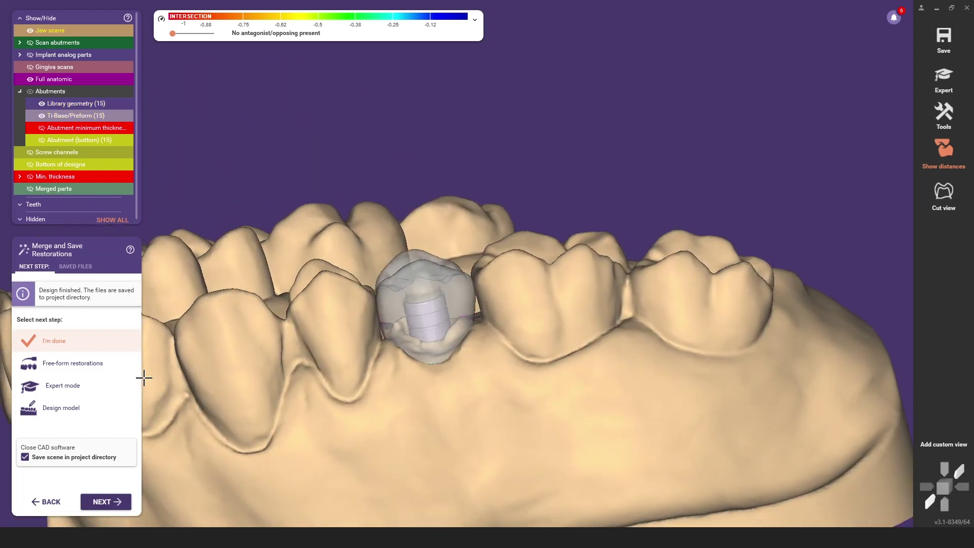